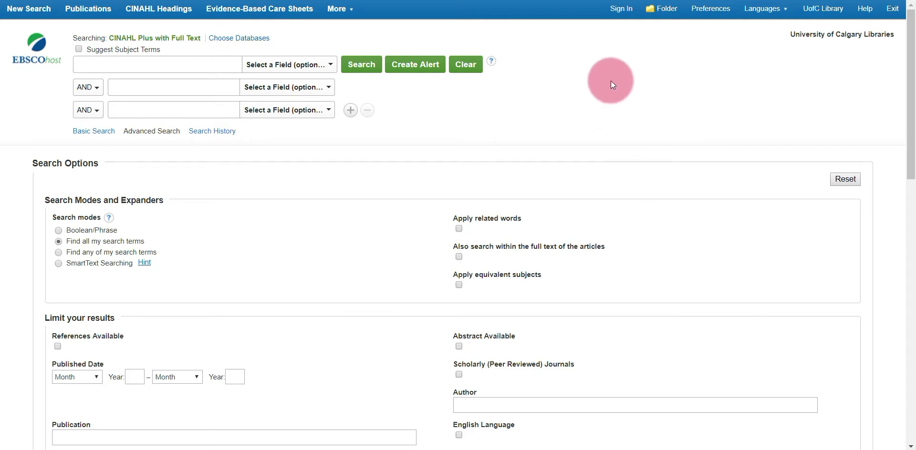
# Sign in to the personal My EBSCOhost account with your user name and password.
pyautogui.click(621, 9)
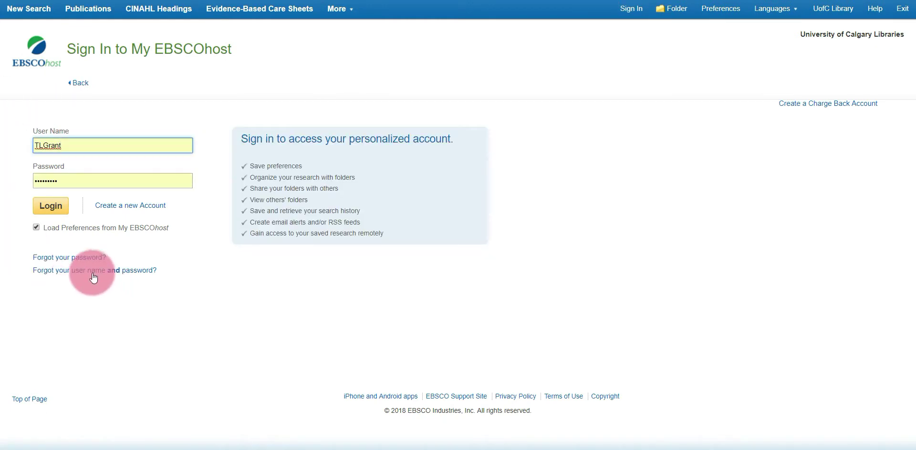
pyautogui.click(53, 212)
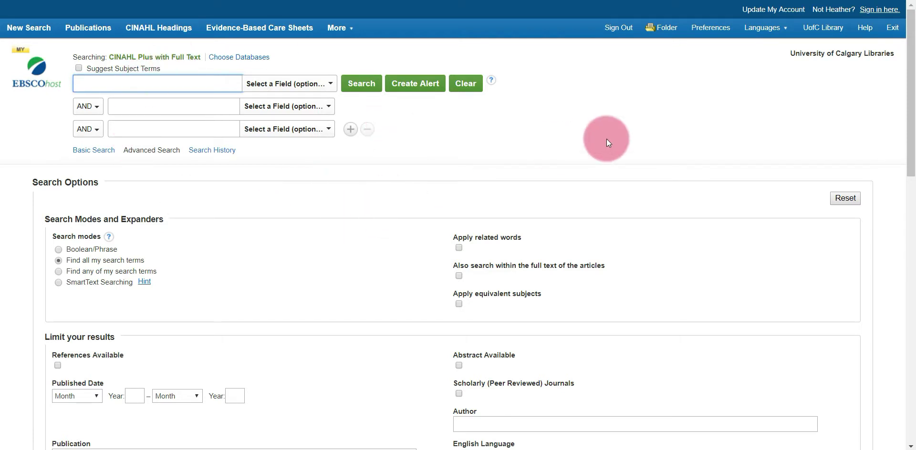
# Retrieve the saved search 'CINAHL search - supportive housing' from the personal folder.
pyautogui.click(662, 32)
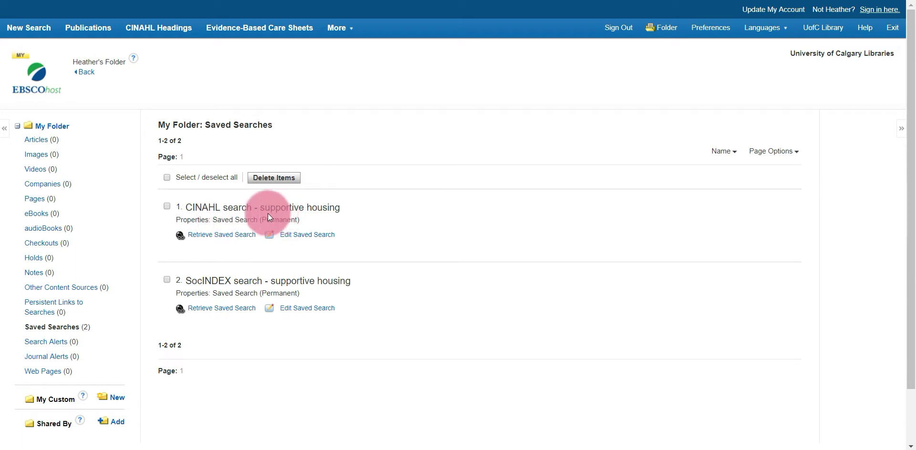
pyautogui.click(208, 241)
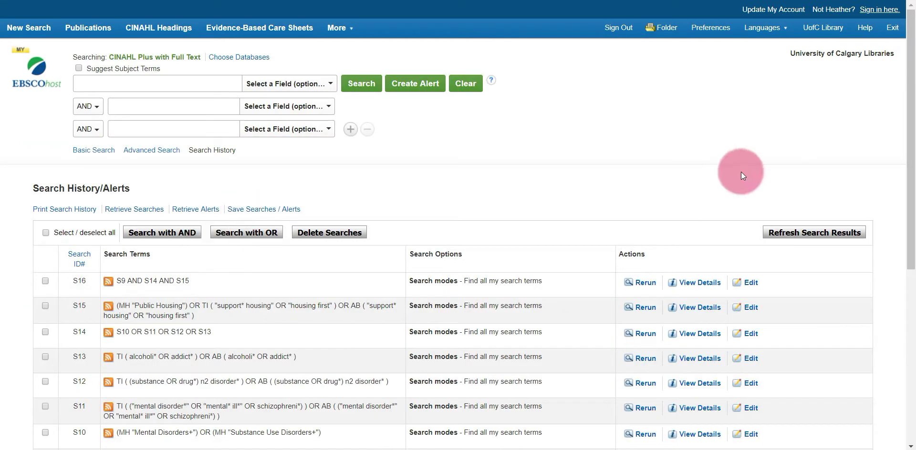
pyautogui.moveTo(908, 163); pyautogui.dragTo(910, 310)
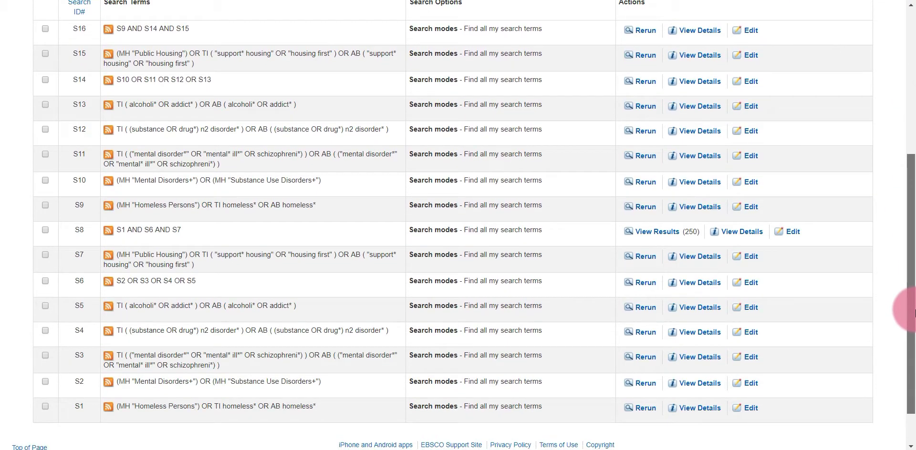
pyautogui.moveTo(913, 312); pyautogui.dragTo(912, 254)
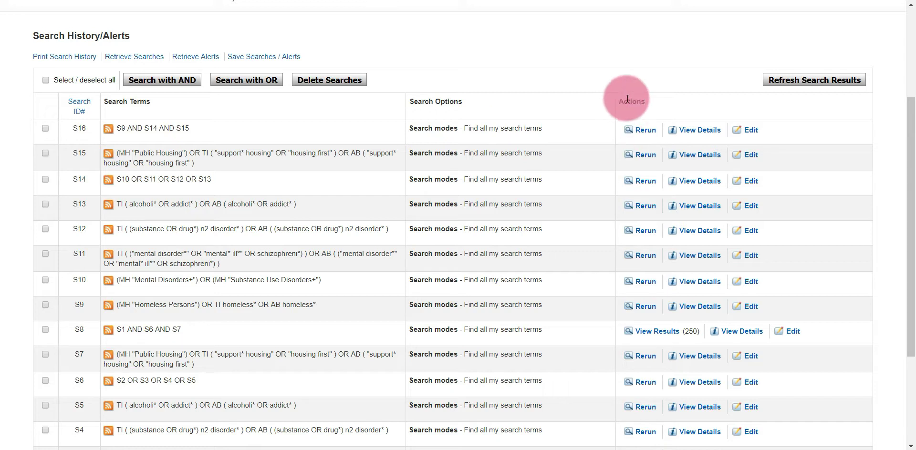
# Rerun search S16 (S9 AND S14 AND S15) to list its 250 results.
pyautogui.click(642, 137)
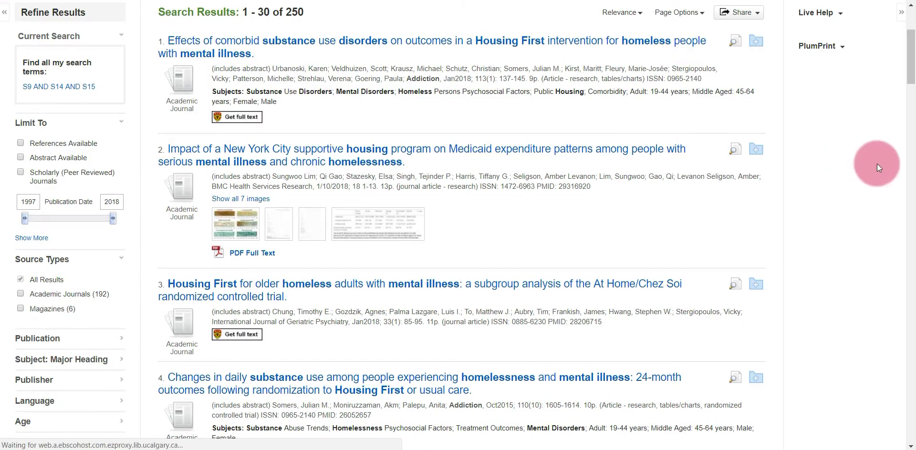
pyautogui.moveTo(909, 76); pyautogui.dragTo(908, 55)
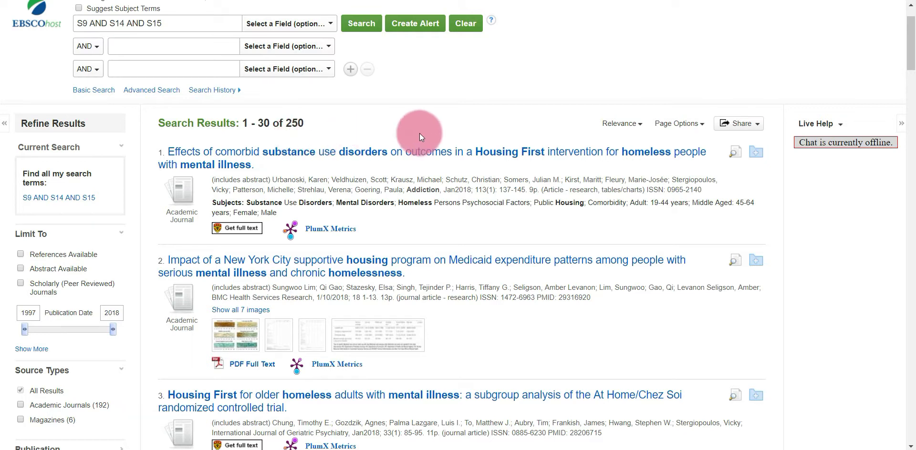
# Choose 'E-mail a link to download exported results' from the Share menu.
pyautogui.click(750, 126)
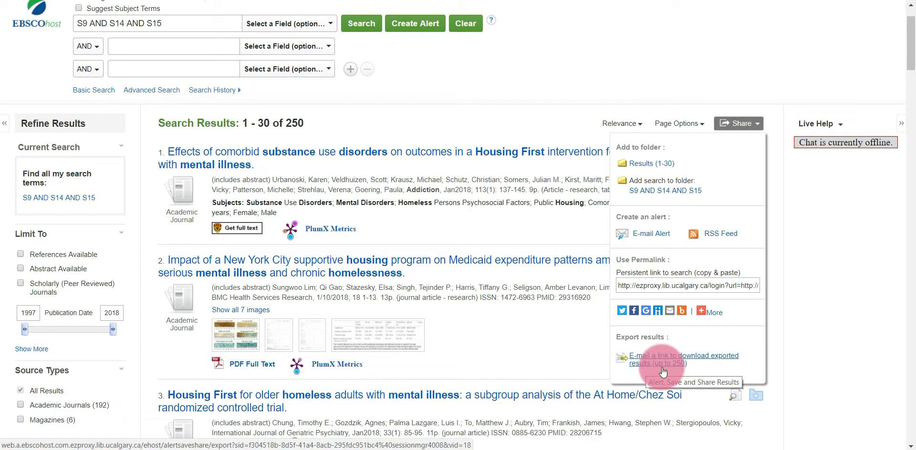
pyautogui.click(663, 370)
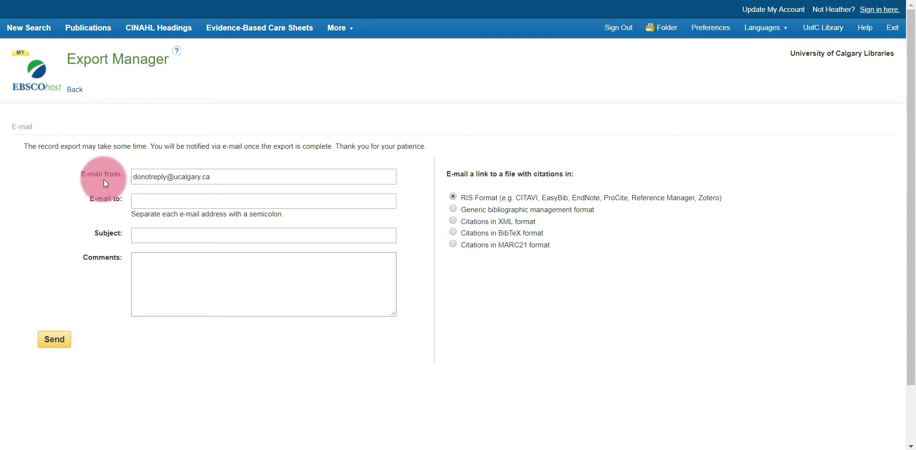
# Send the RIS export to your e-mail address with subject 'CINAHL results'.
pyautogui.click(154, 199)
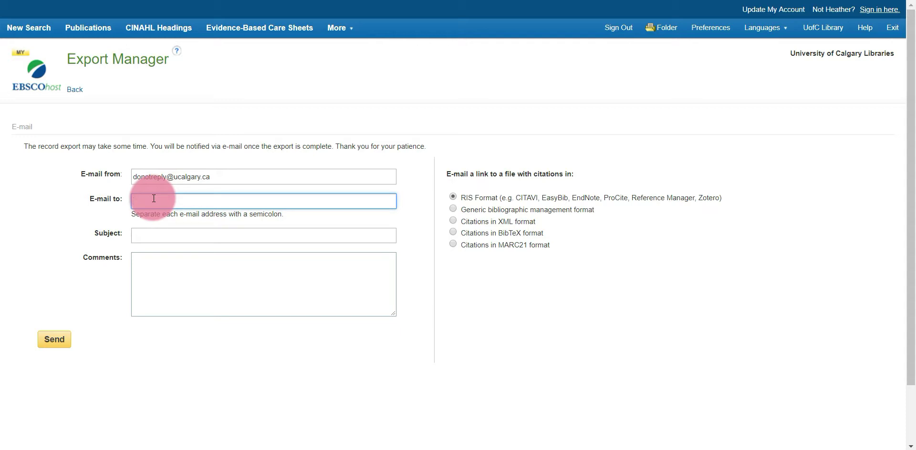
pyautogui.click(159, 236)
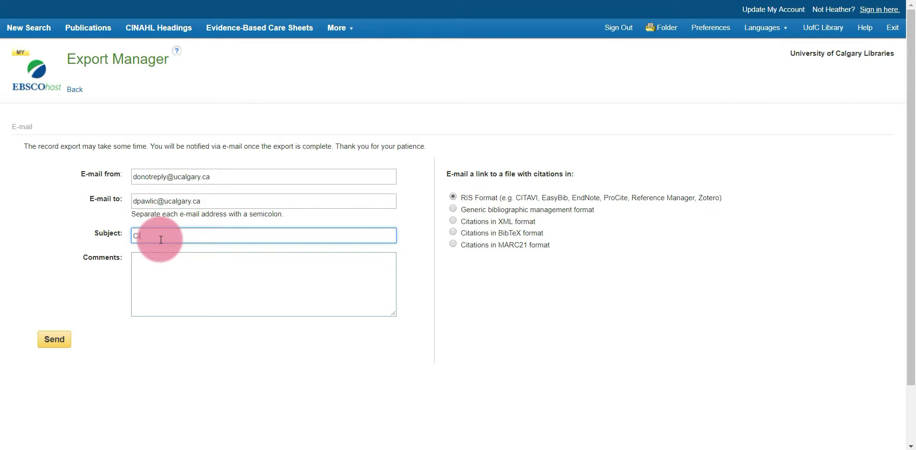
pyautogui.write('INAHL results')
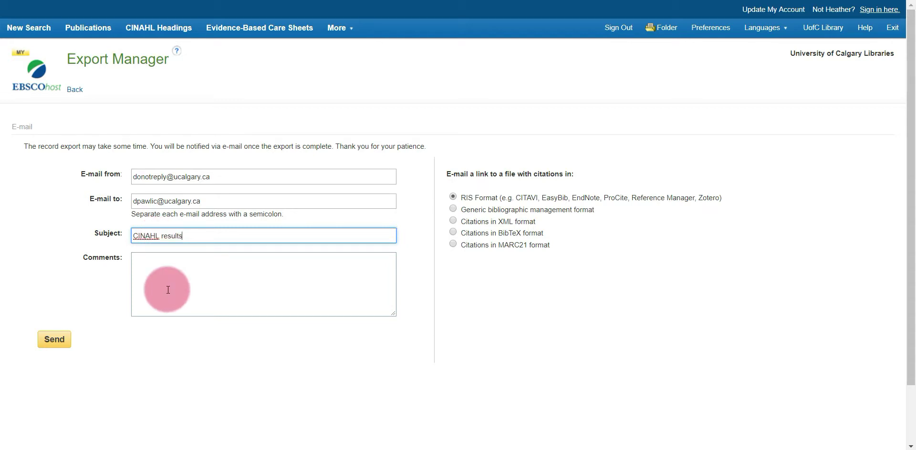
pyautogui.click(63, 349)
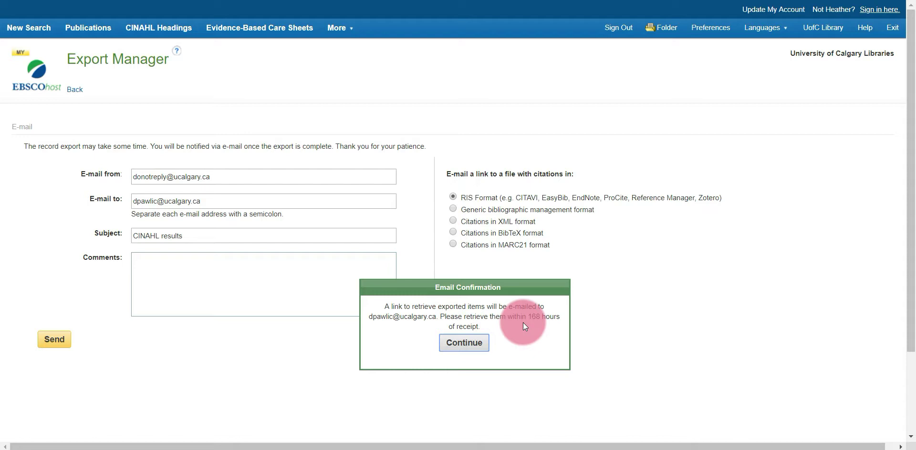
# Dismiss the export confirmation and view the CINAHL Results e-mail in Outlook.
pyautogui.click(464, 348)
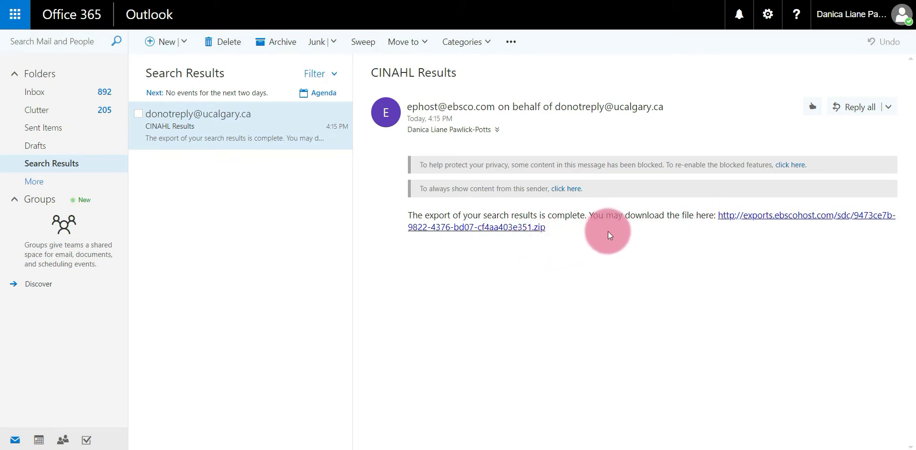
# Download the exported results .zip from the e-mail link and open its download options.
pyautogui.click(752, 214)
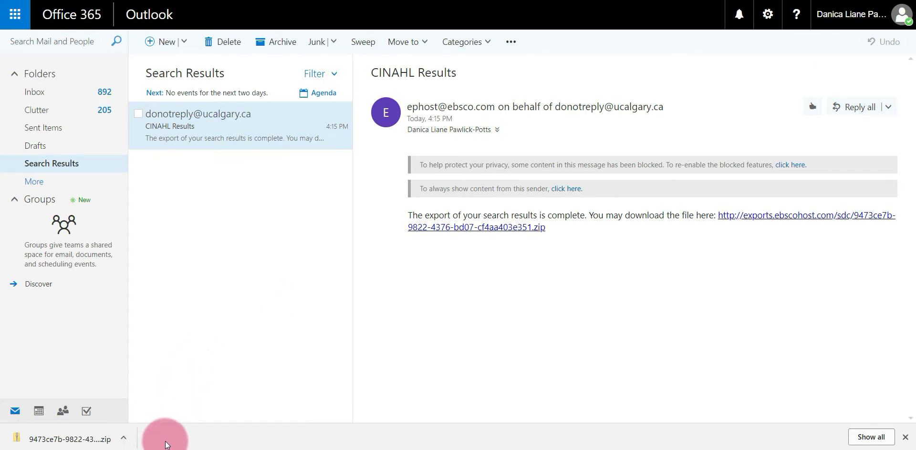
pyautogui.click(123, 437)
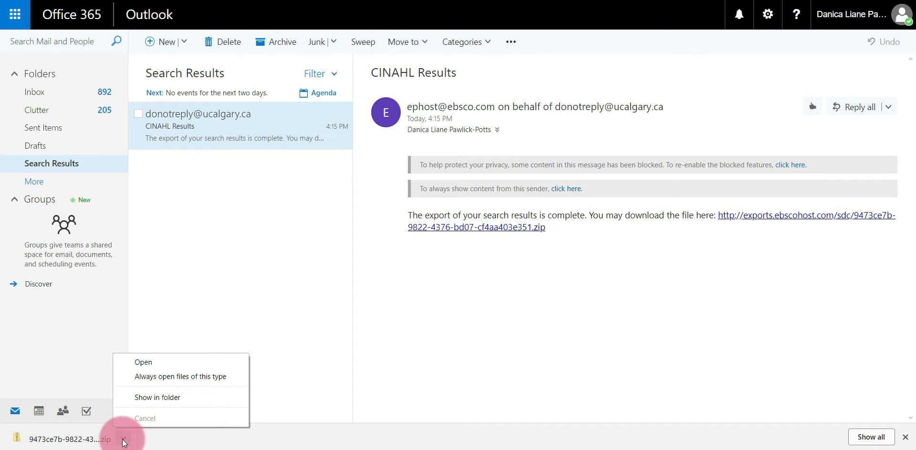
# Rename the downloaded zip in the Downloads folder to 'CINAHL Results'.
pyautogui.click(133, 403)
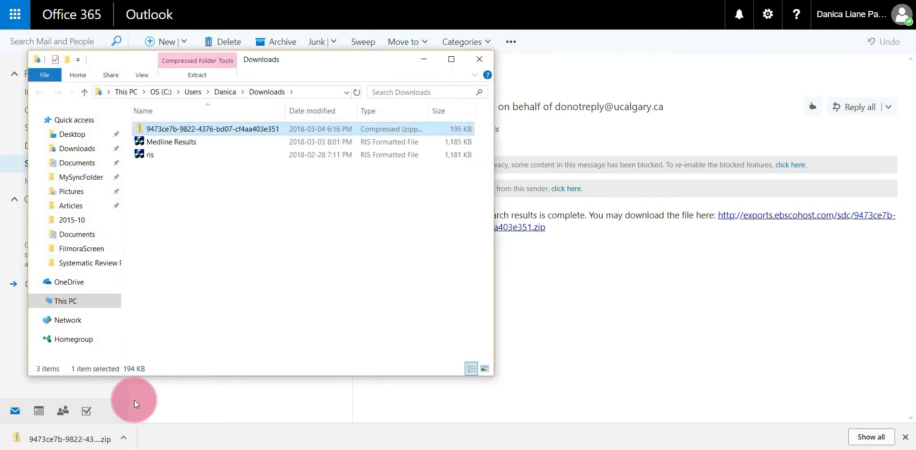
pyautogui.rightClick(208, 137)
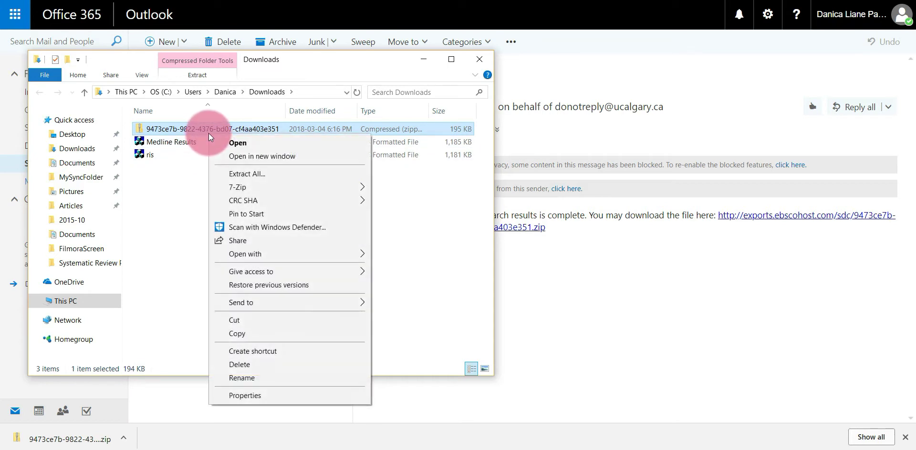
pyautogui.click(264, 378)
pyautogui.write('CIN')
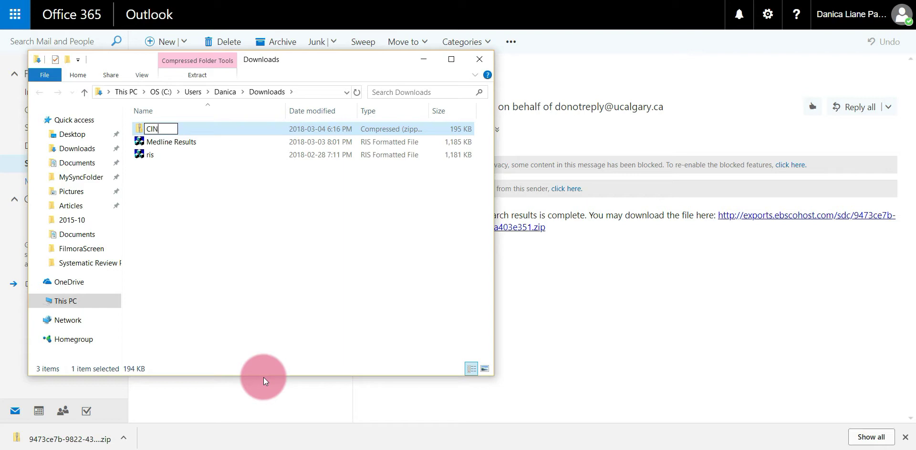
pyautogui.write('AHL Result')
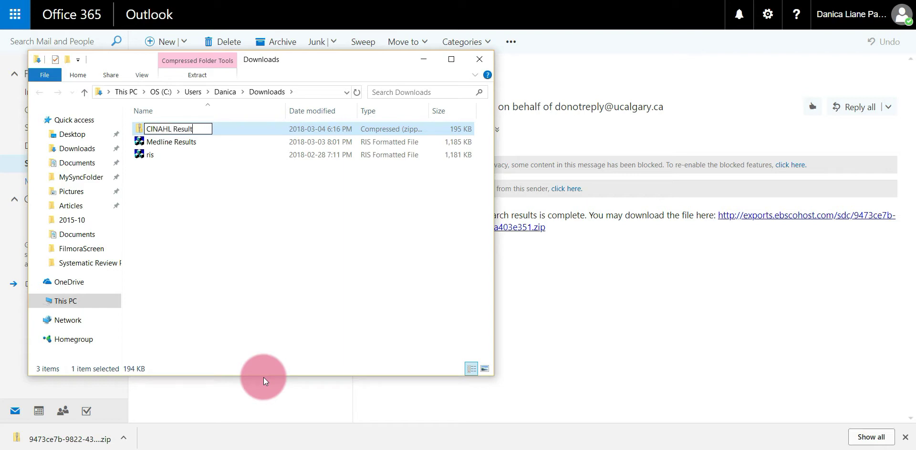
pyautogui.write('s')
pyautogui.press('Return')
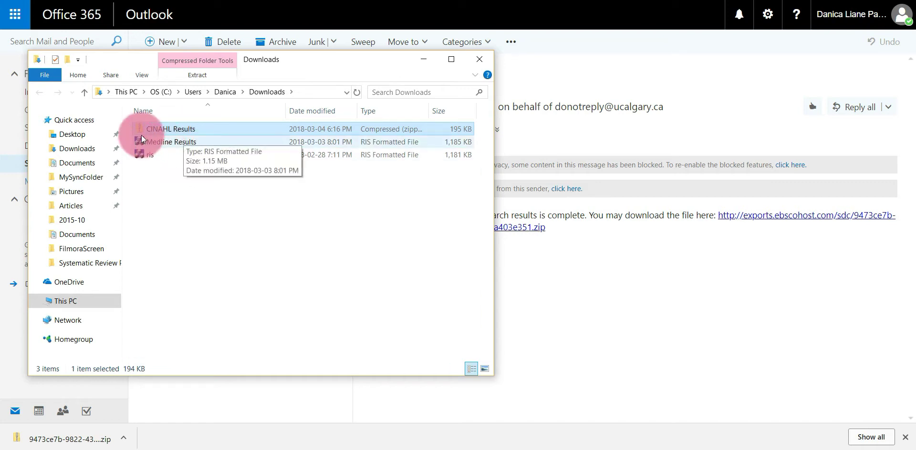
# Extract all files from the CINAHL Results zip into a CINAHL Results folder.
pyautogui.rightClick(179, 128)
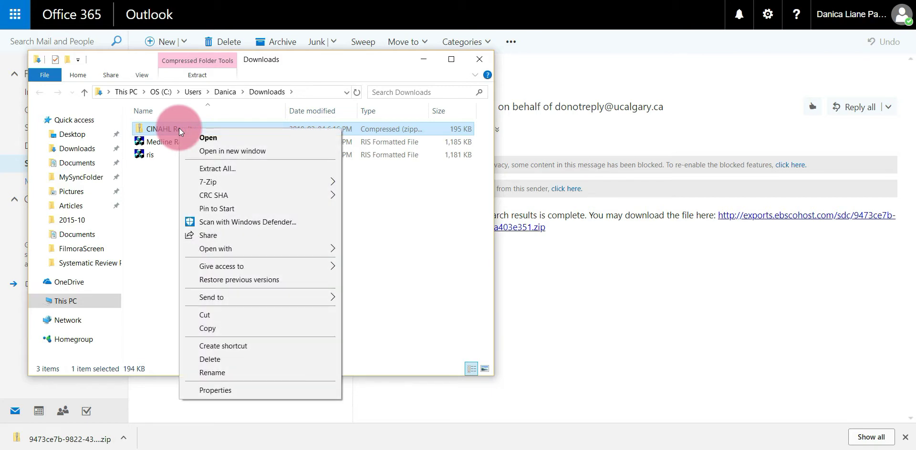
pyautogui.click(257, 168)
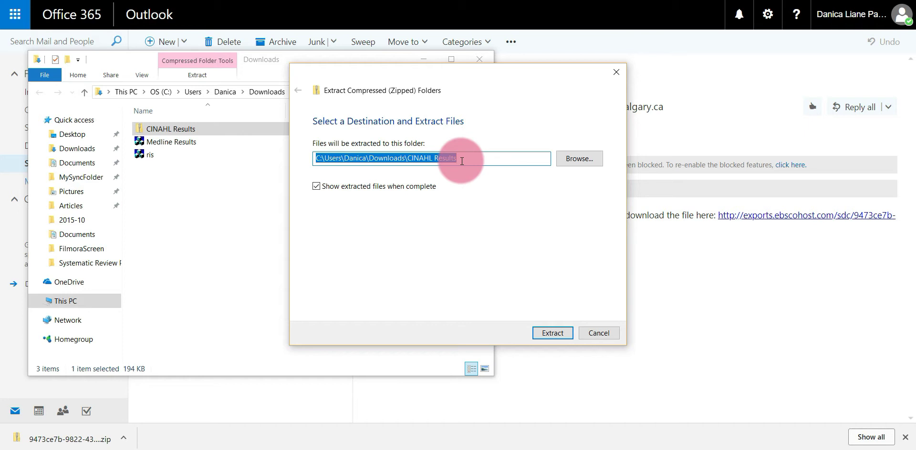
pyautogui.click(552, 333)
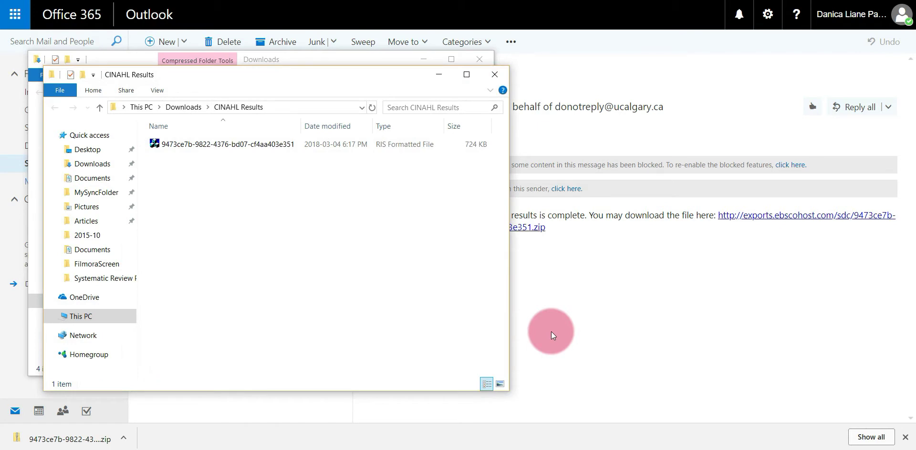